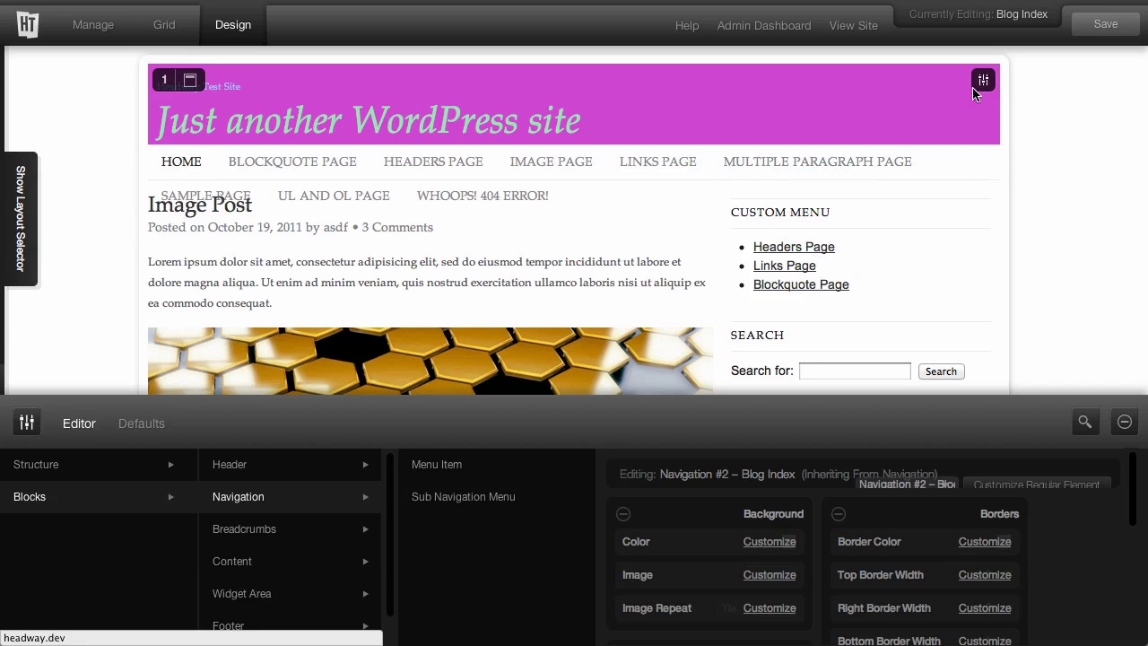
# Upload headwaylogo.png from the computer and use it as the header block's image
pyautogui.click(981, 82)
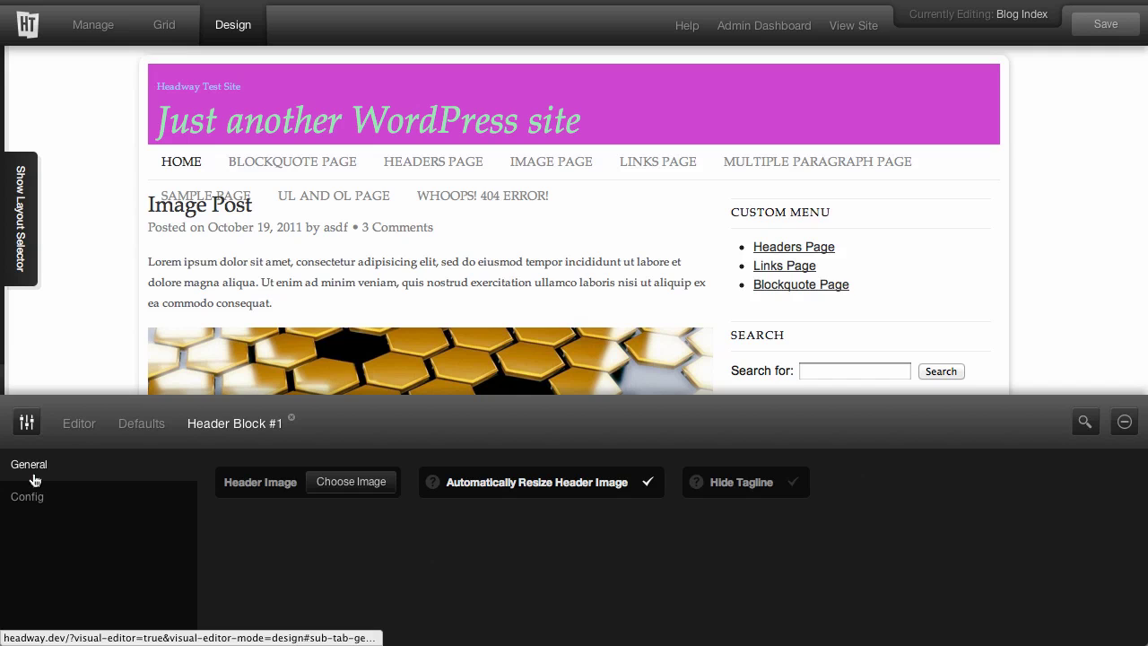
pyautogui.click(362, 484)
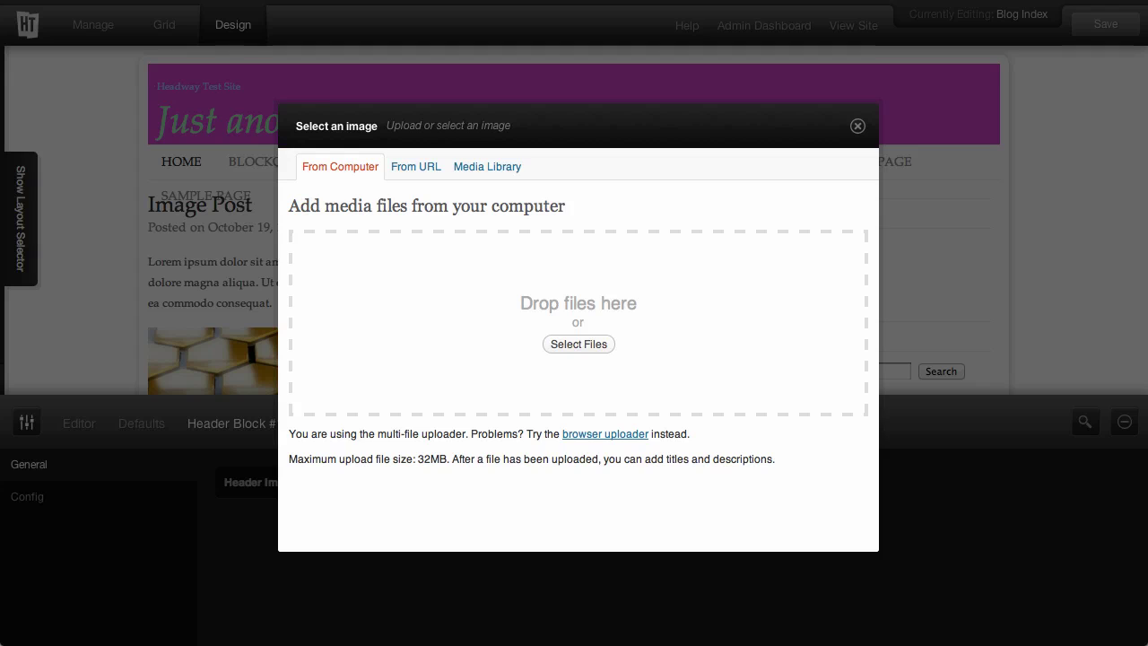
pyautogui.moveTo(560, 452); pyautogui.dragTo(470, 297)
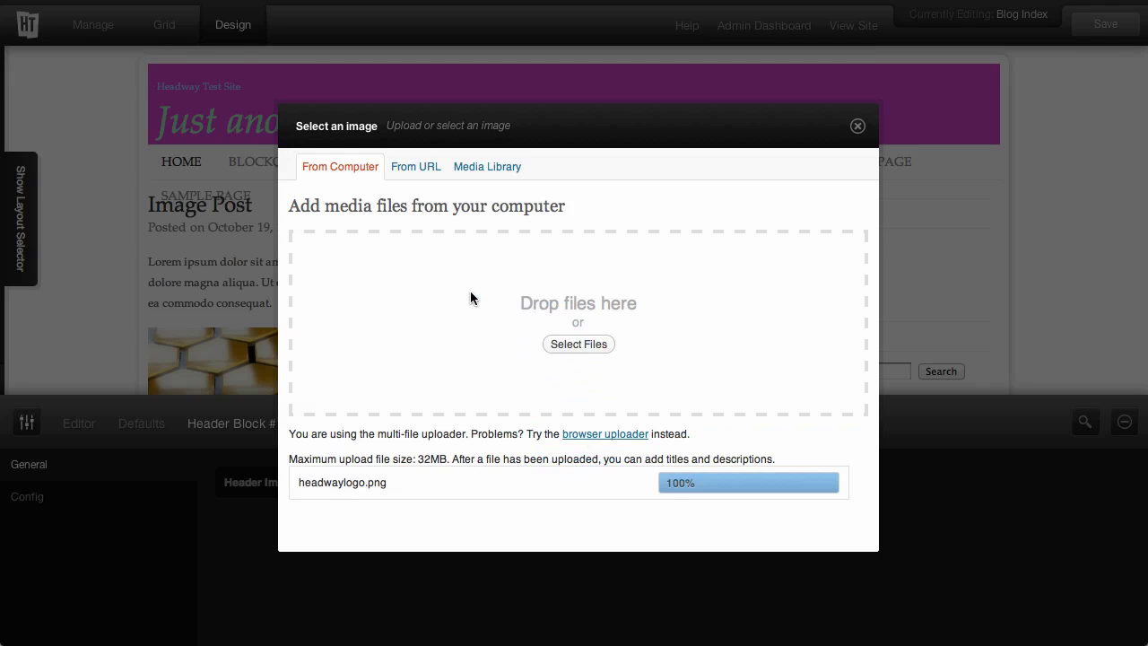
pyautogui.scroll(-3, 470, 296)
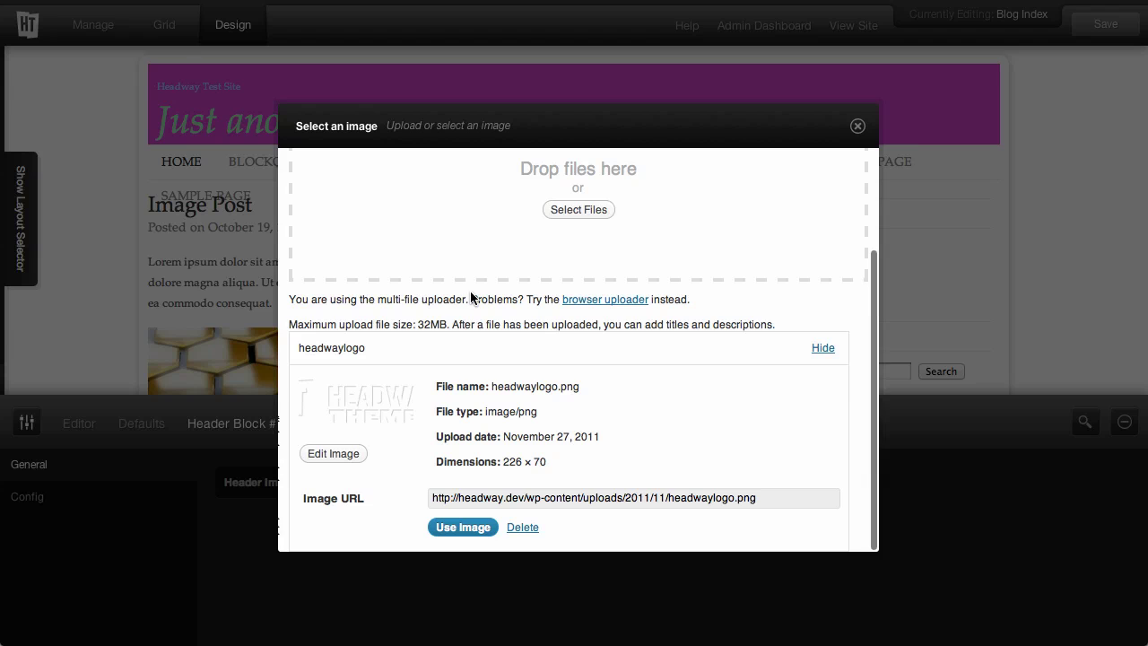
pyautogui.click(470, 527)
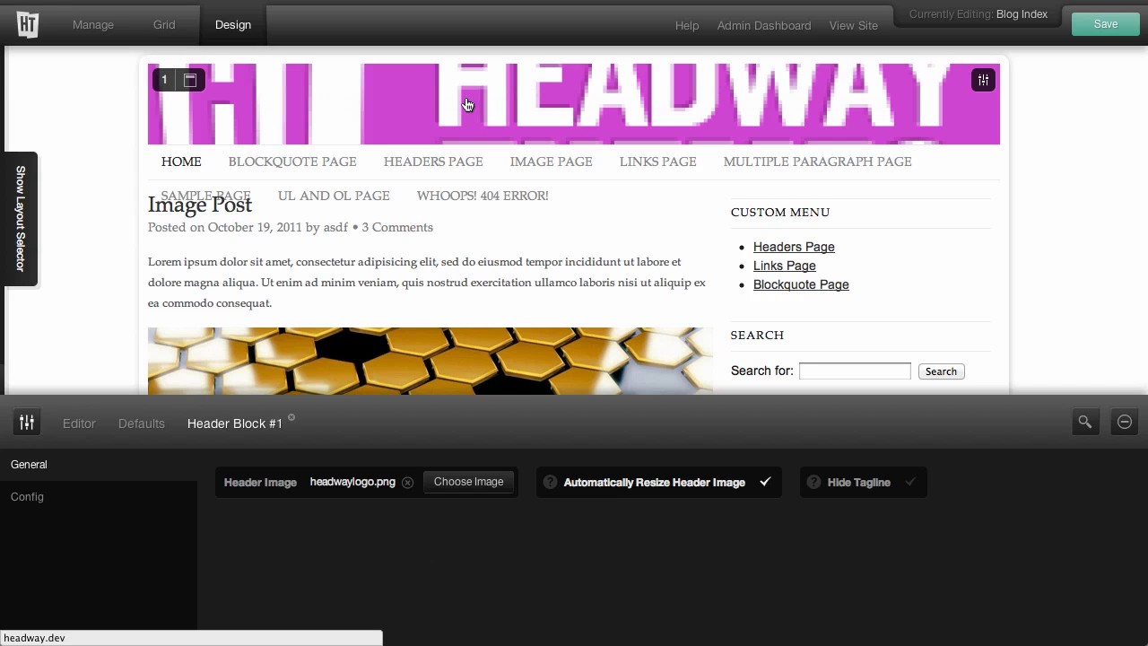
# Turn off automatic resizing of the header image and switch from the header block's options to the content block's options
pyautogui.click(764, 483)
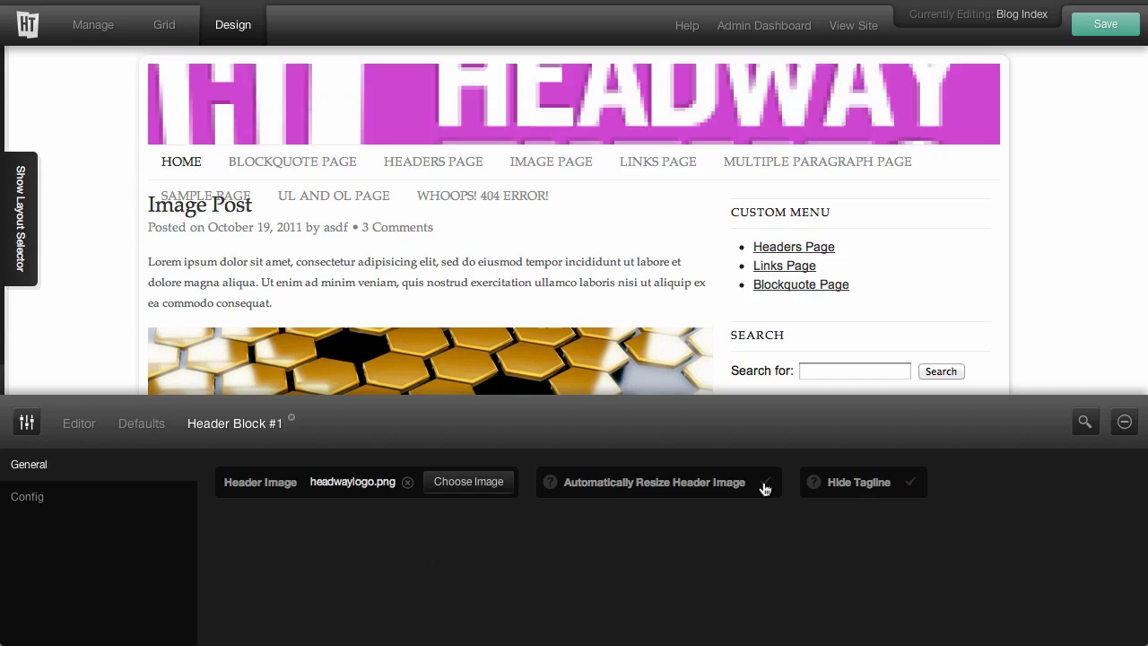
pyautogui.moveTo(398, 180)
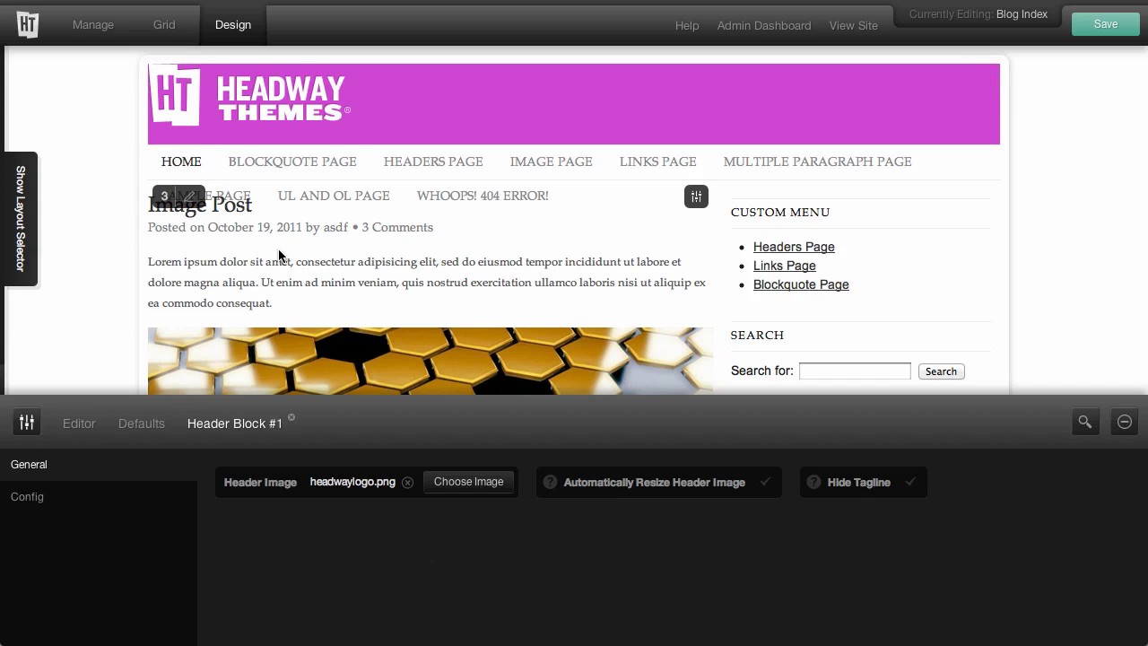
pyautogui.click(293, 421)
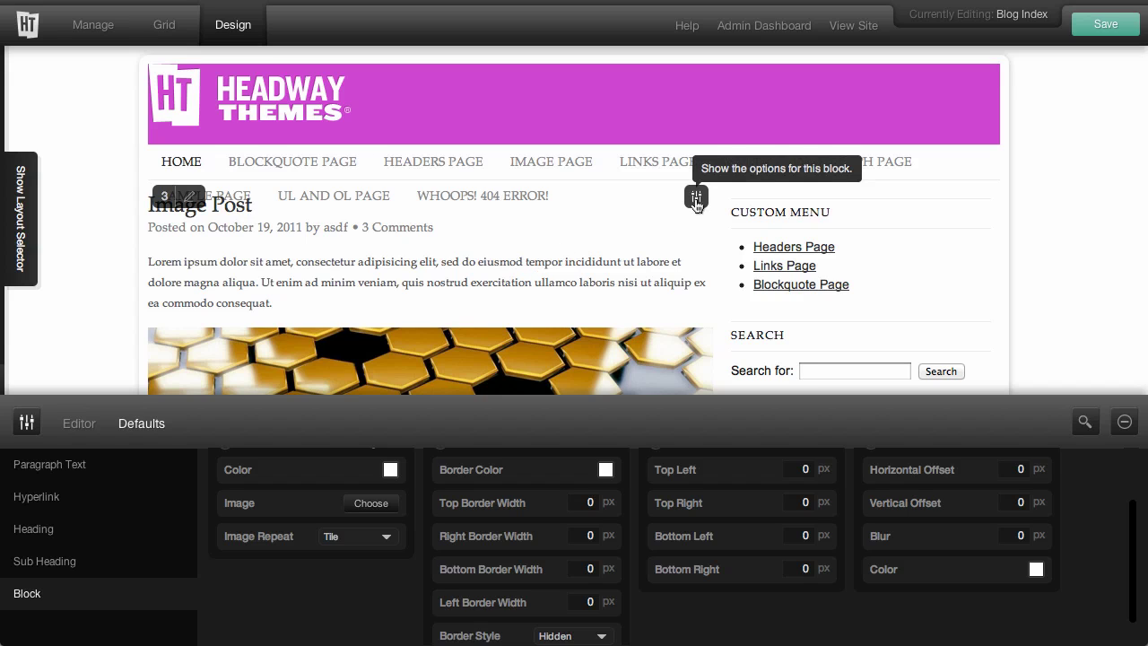
pyautogui.click(697, 197)
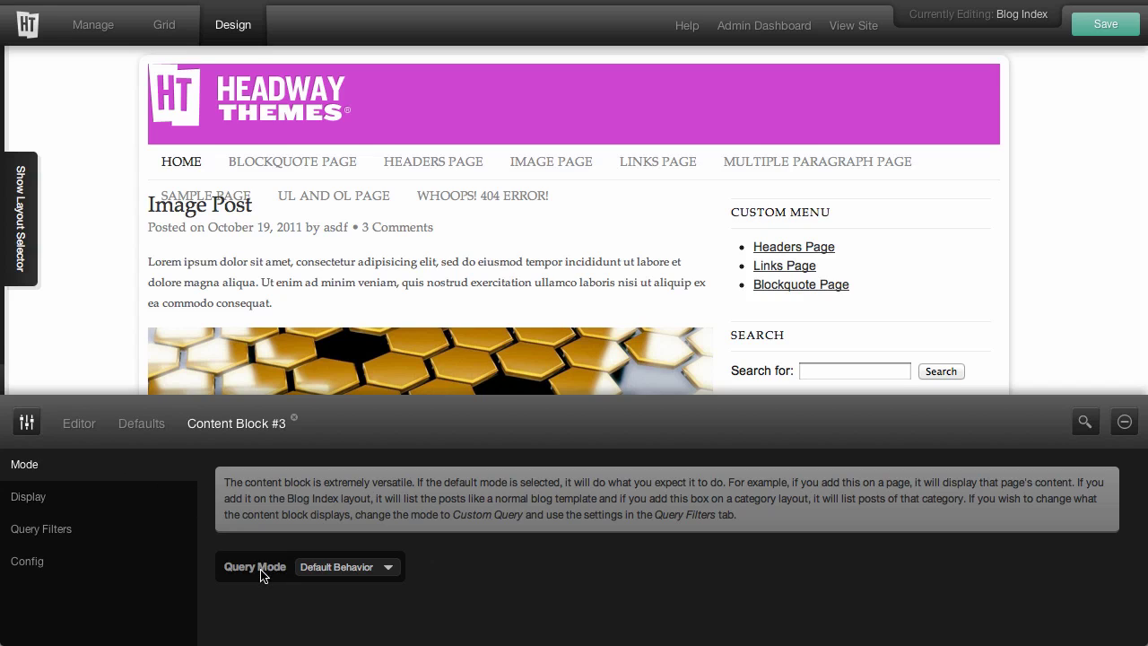
# Try the Custom Query mode on the content block and restore Default Behavior
pyautogui.click(329, 568)
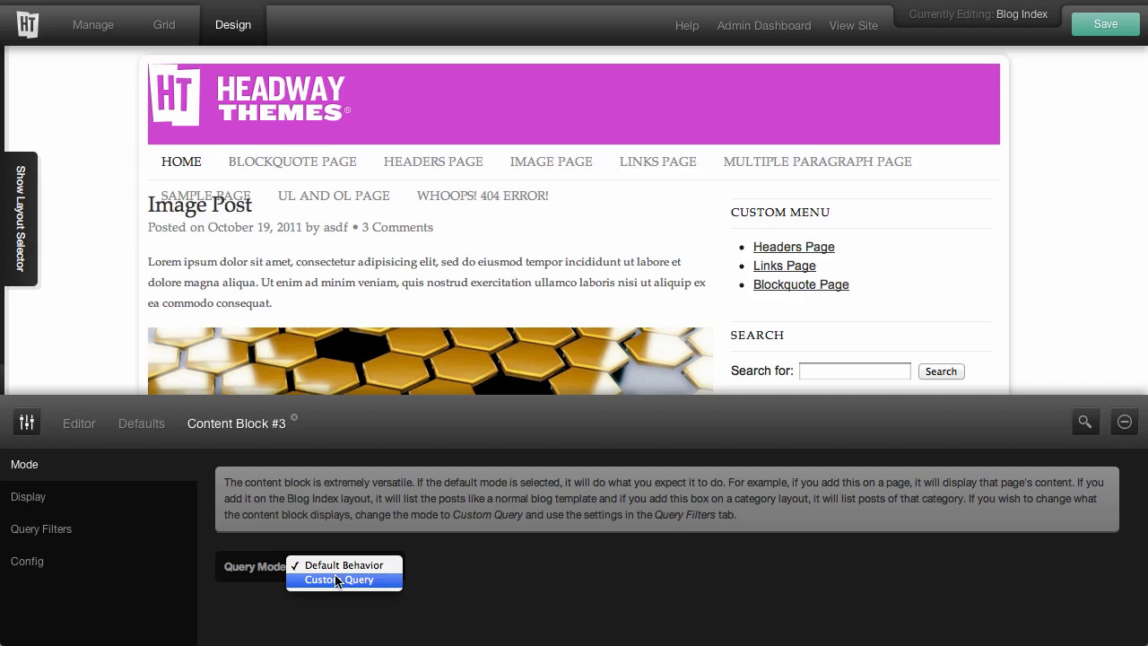
pyautogui.click(337, 580)
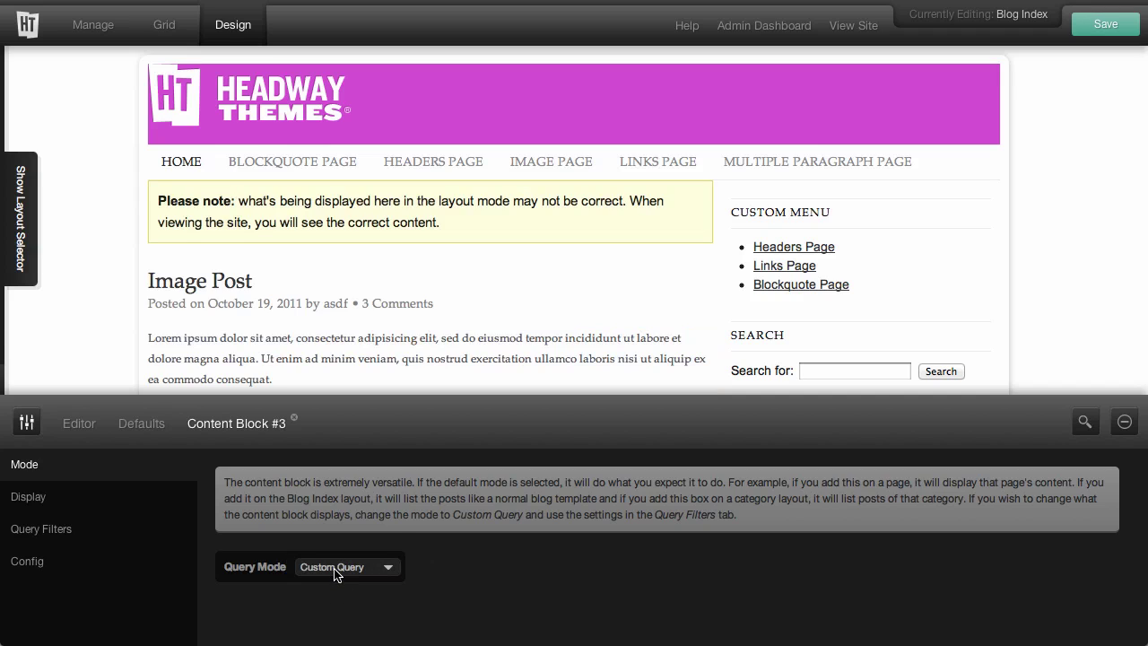
pyautogui.click(335, 575)
pyautogui.click(333, 552)
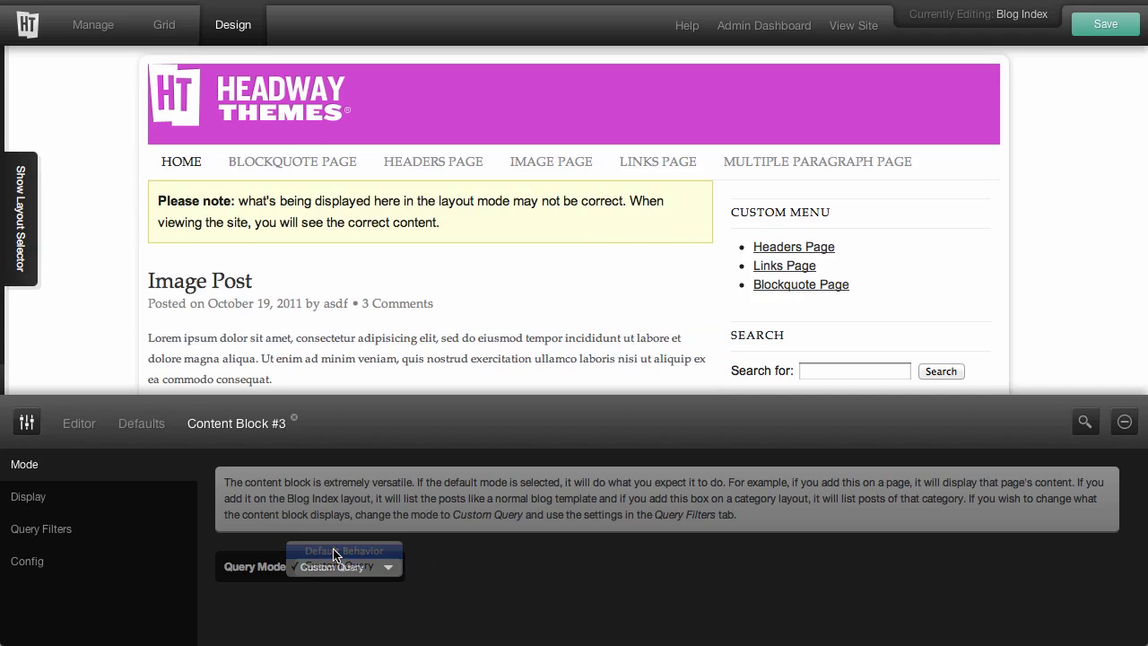
# Set the content block's date format to the "November 27, 2011" style and check the template text for the meta above content
pyautogui.click(42, 506)
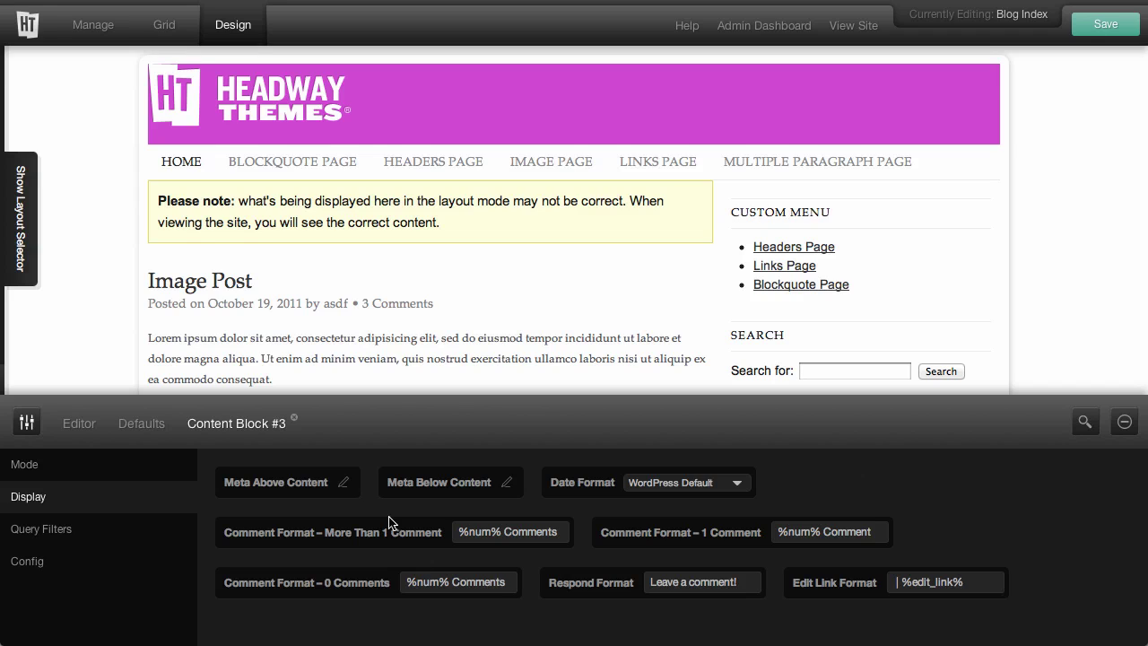
pyautogui.click(664, 484)
pyautogui.click(662, 496)
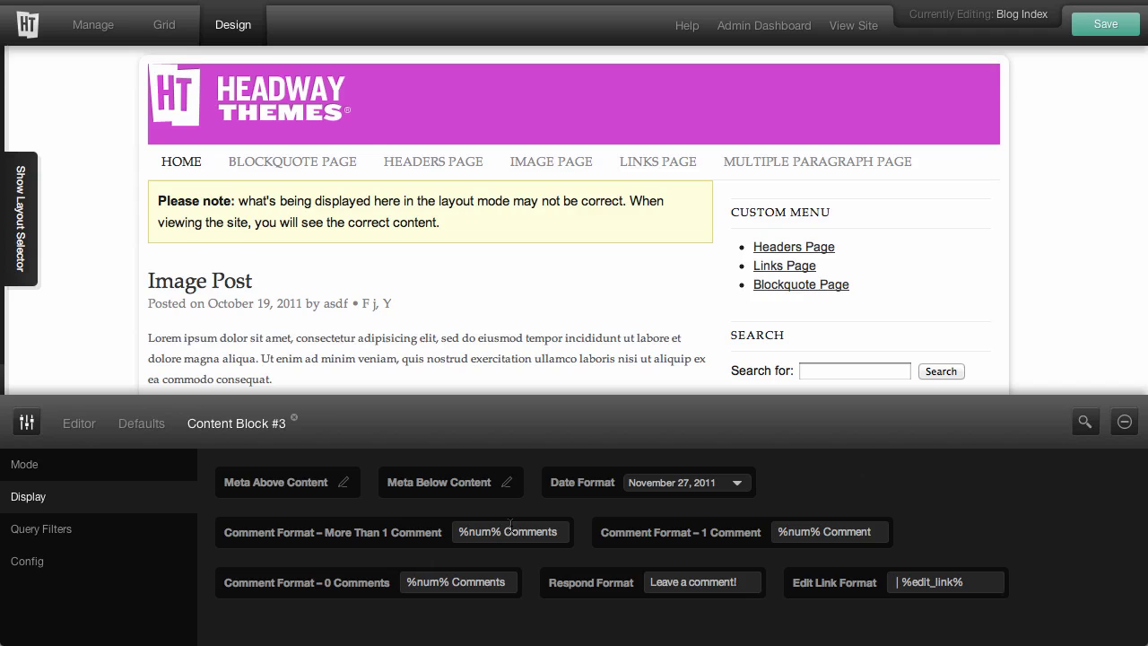
pyautogui.click(344, 483)
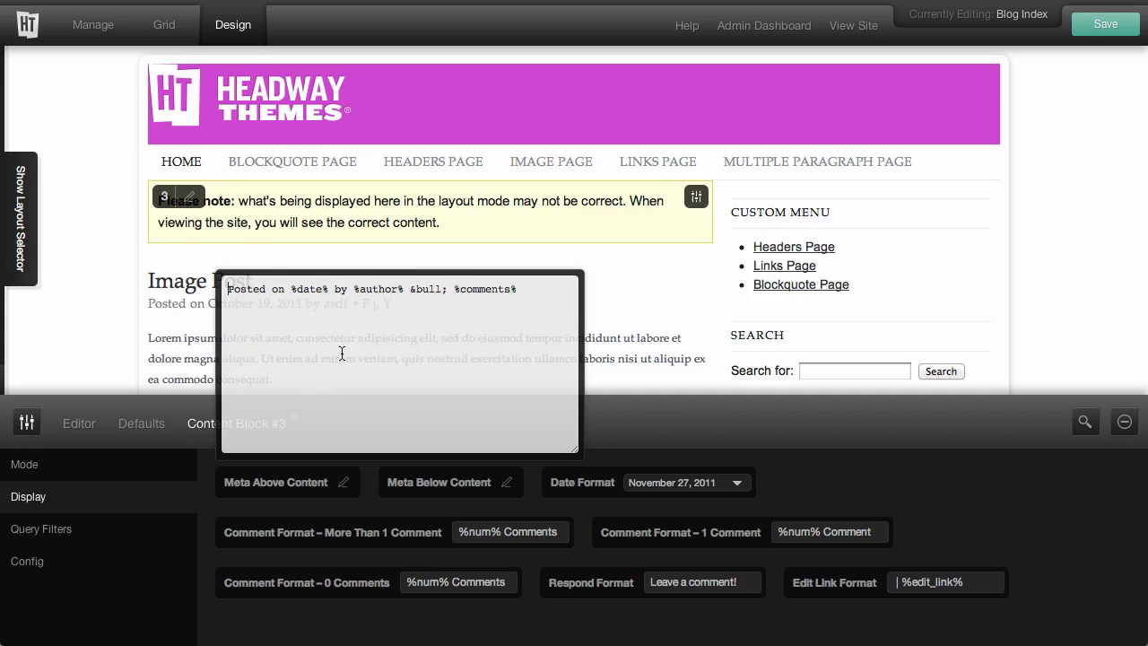
pyautogui.click(343, 484)
# Remove the word "Filed" from the meta below content so that its template reads "Under: %categories%"
pyautogui.click(506, 484)
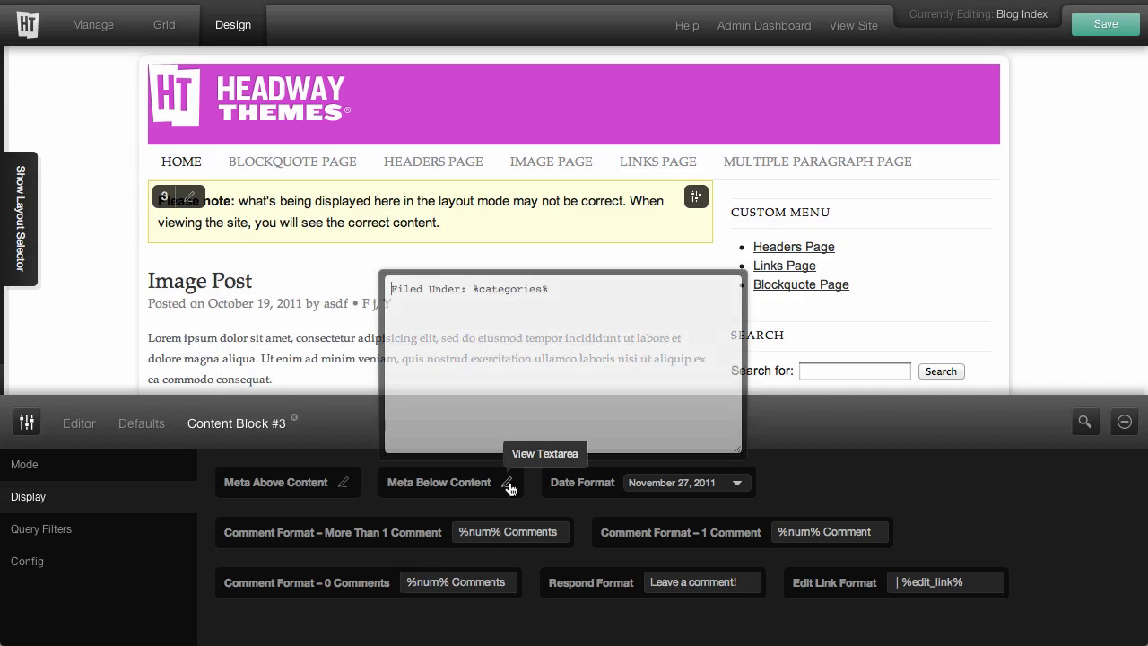
pyautogui.scroll(-10, 292, 316)
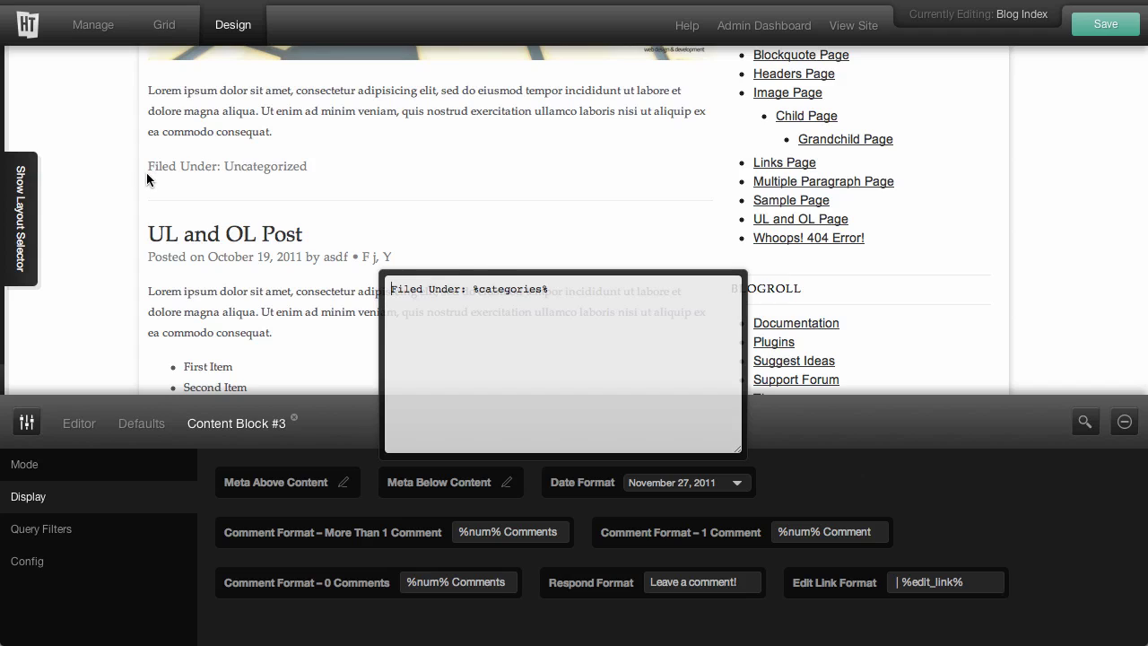
pyautogui.doubleClick(403, 288)
pyautogui.press('Delete')
pyautogui.press('Delete')
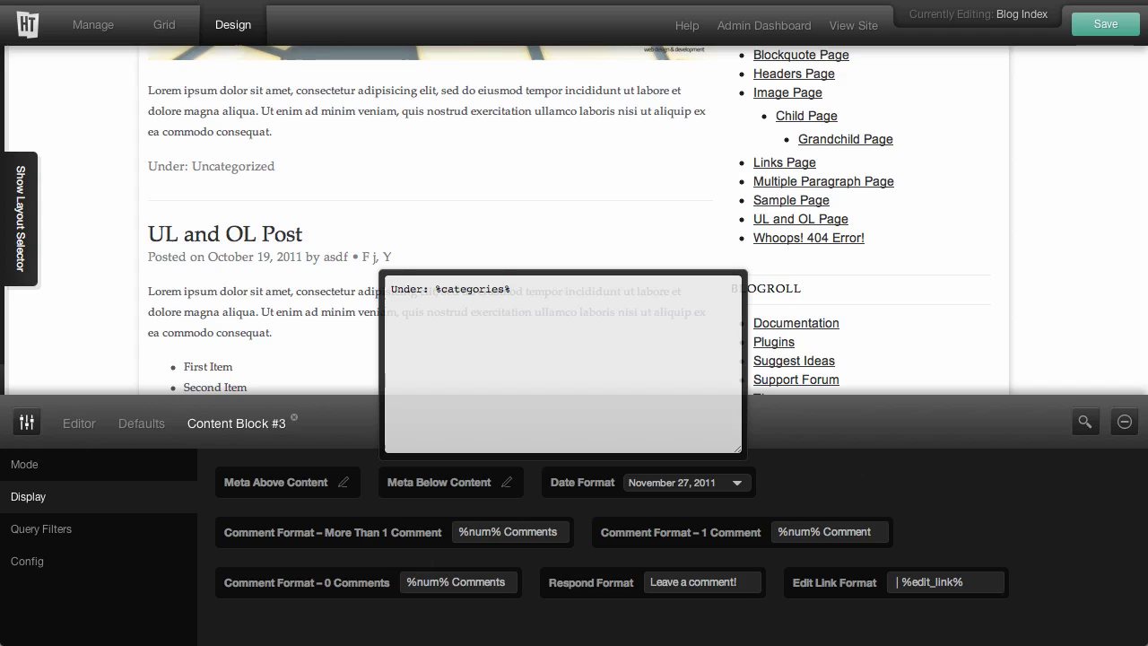
pyautogui.click(364, 443)
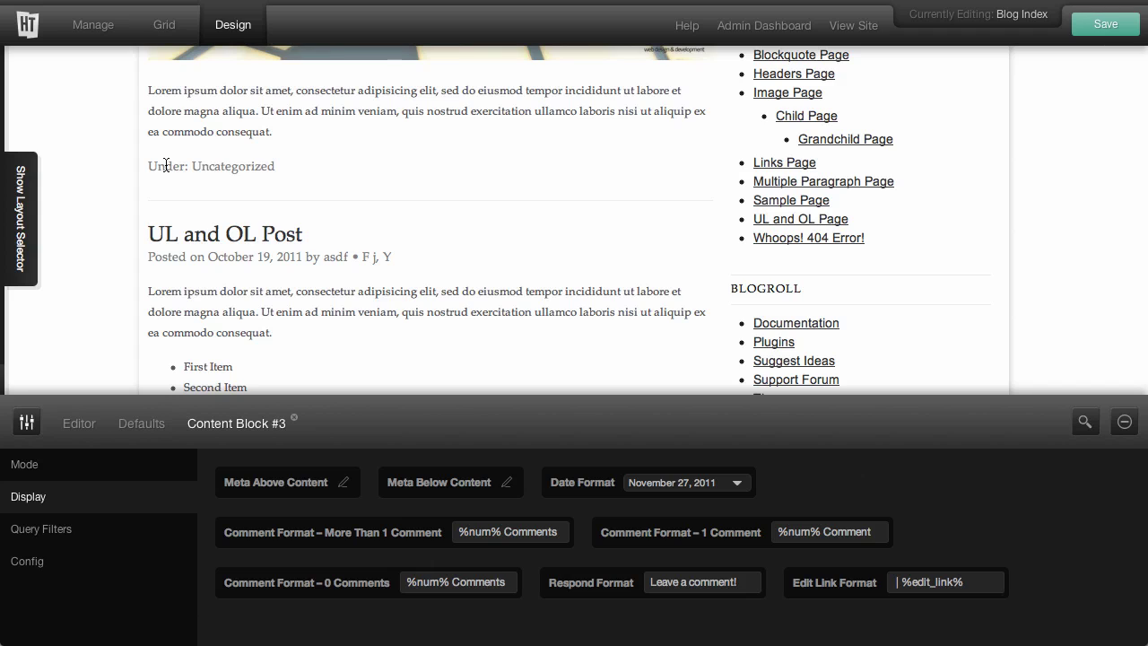
# Try Blockquote Page as the fetched page content in the query filters and restore Do Not Fetch
pyautogui.click(101, 532)
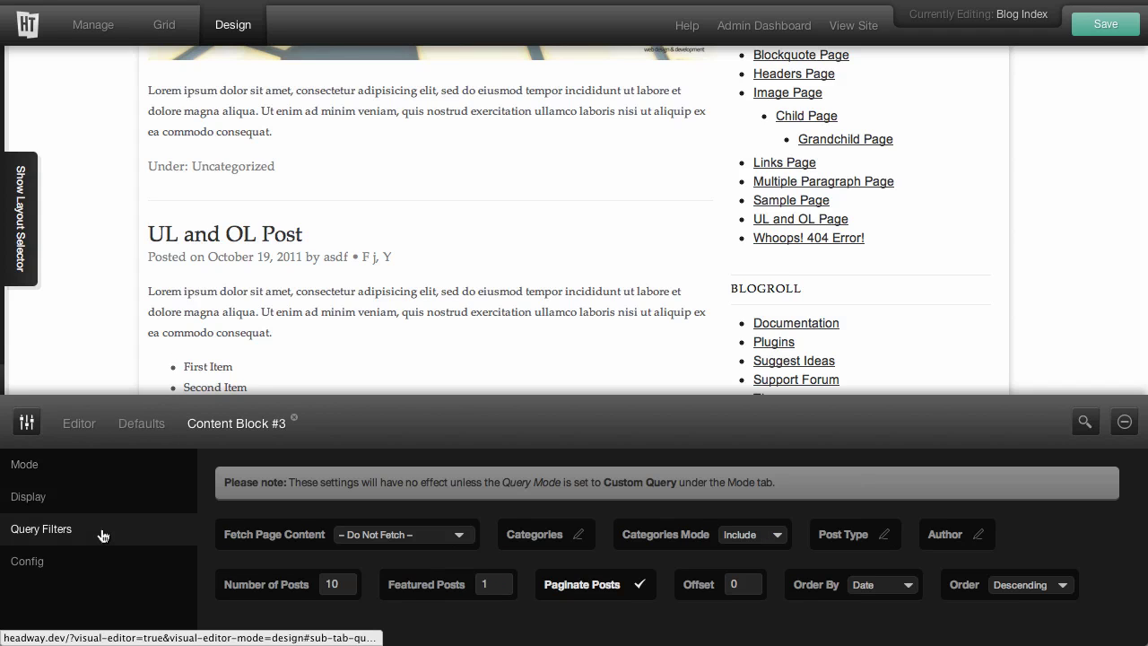
pyautogui.click(405, 535)
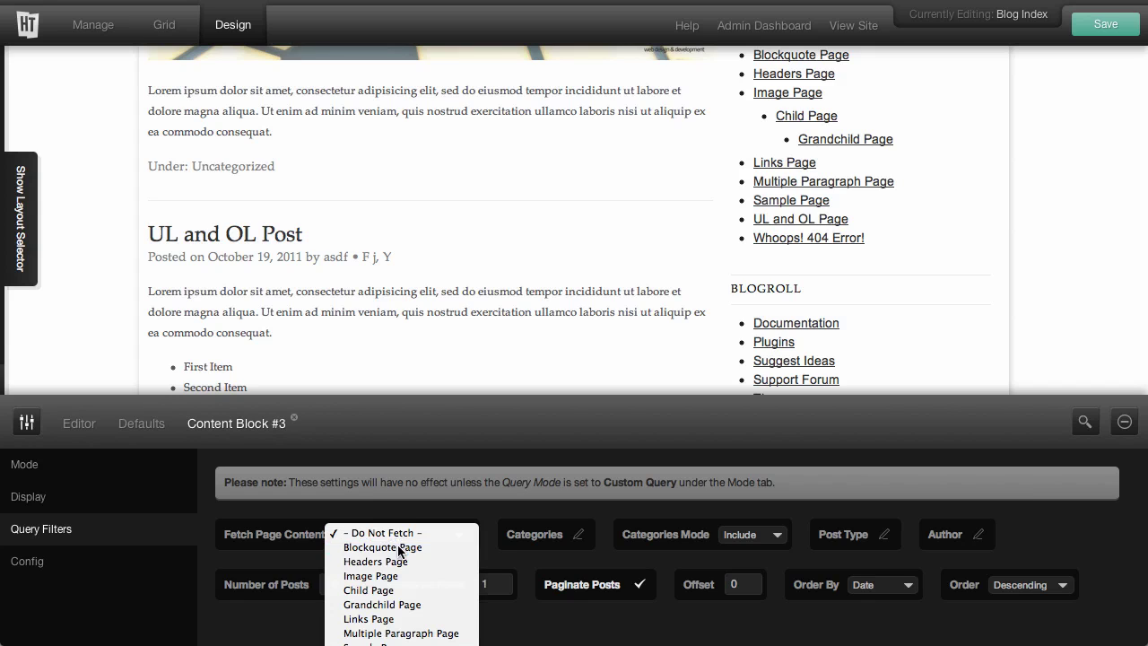
pyautogui.click(400, 548)
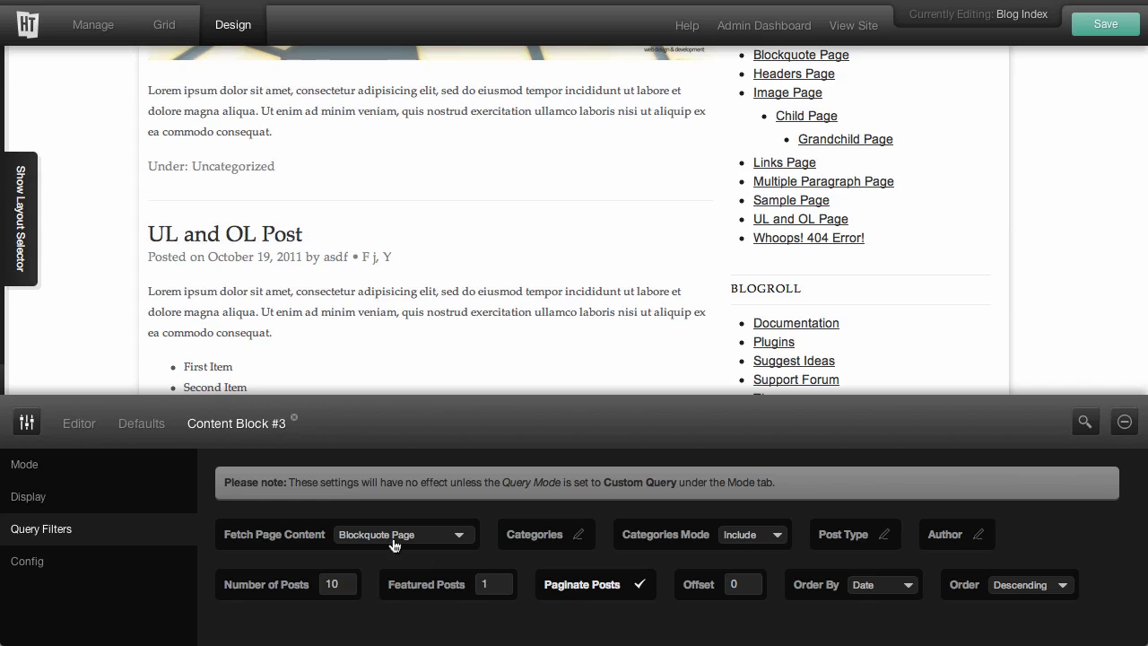
pyautogui.click(392, 540)
pyautogui.click(383, 520)
# Examine the available post type and author choices in the content block's query filters
pyautogui.click(884, 537)
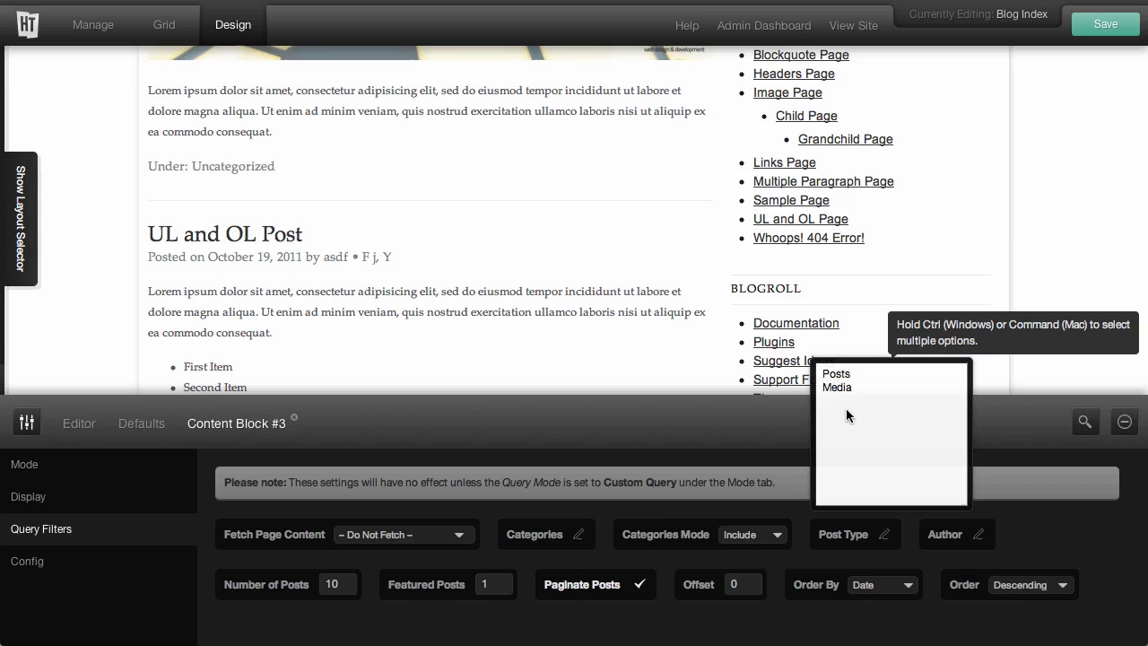
pyautogui.click(972, 536)
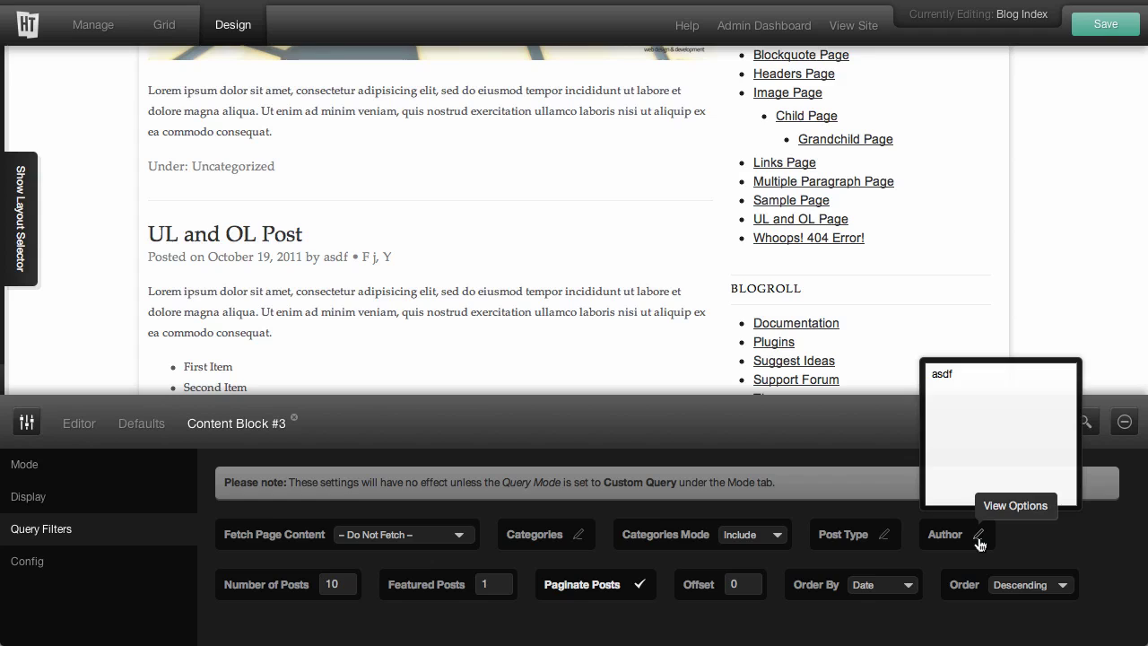
# Give the content block the alias "Home Content" and save the site changes
pyautogui.click(64, 573)
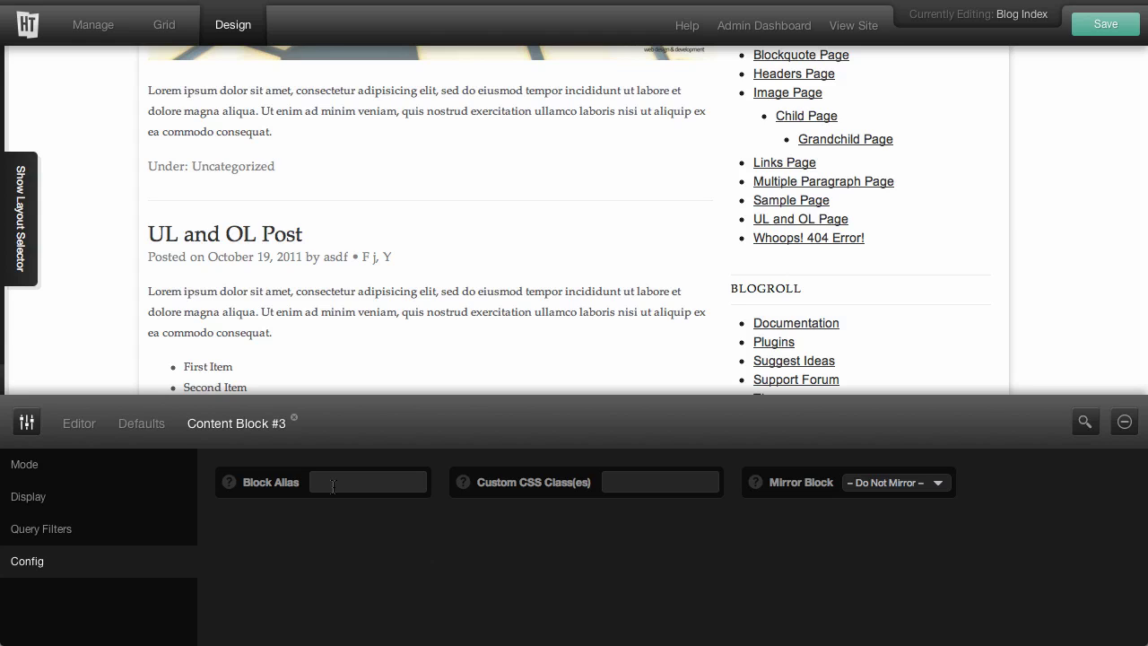
pyautogui.write('Home Content')
pyautogui.click(612, 480)
pyautogui.click(1105, 27)
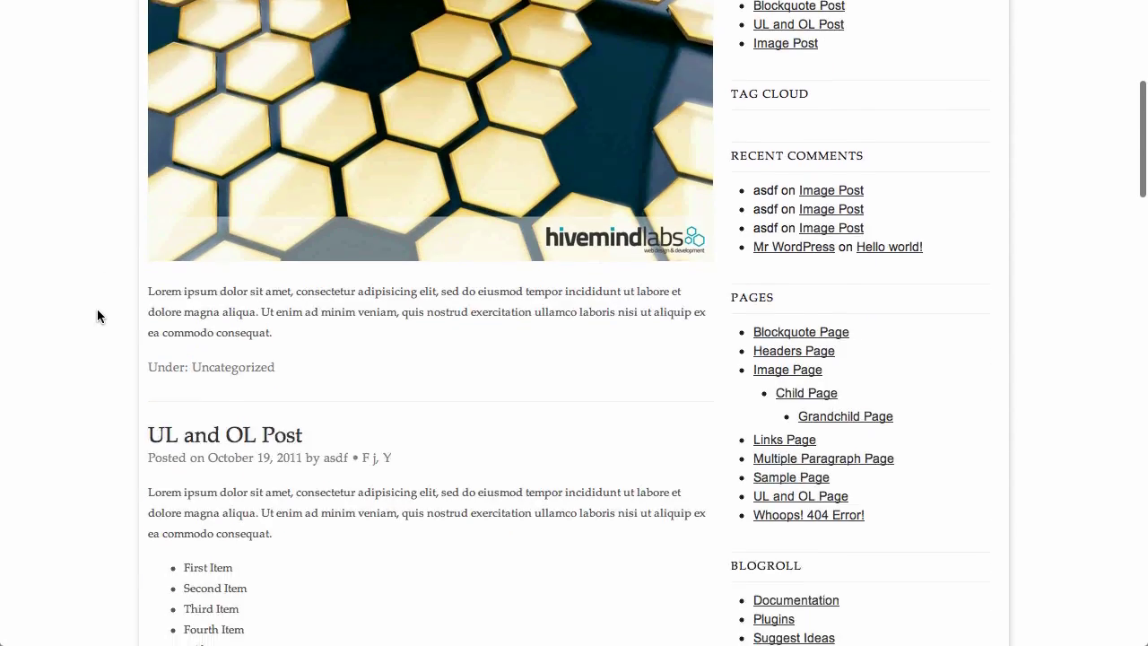
# Look through the posts on the live blog page to check the saved changes
pyautogui.scroll(-5, 98, 311)
pyautogui.scroll(-4, 97, 315)
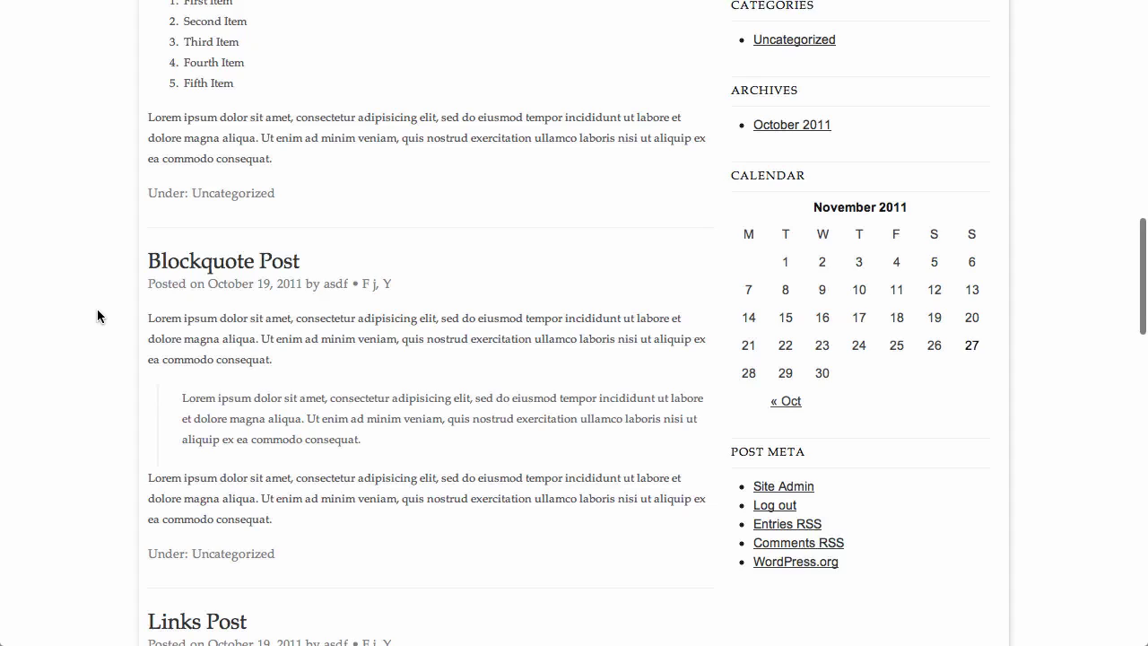